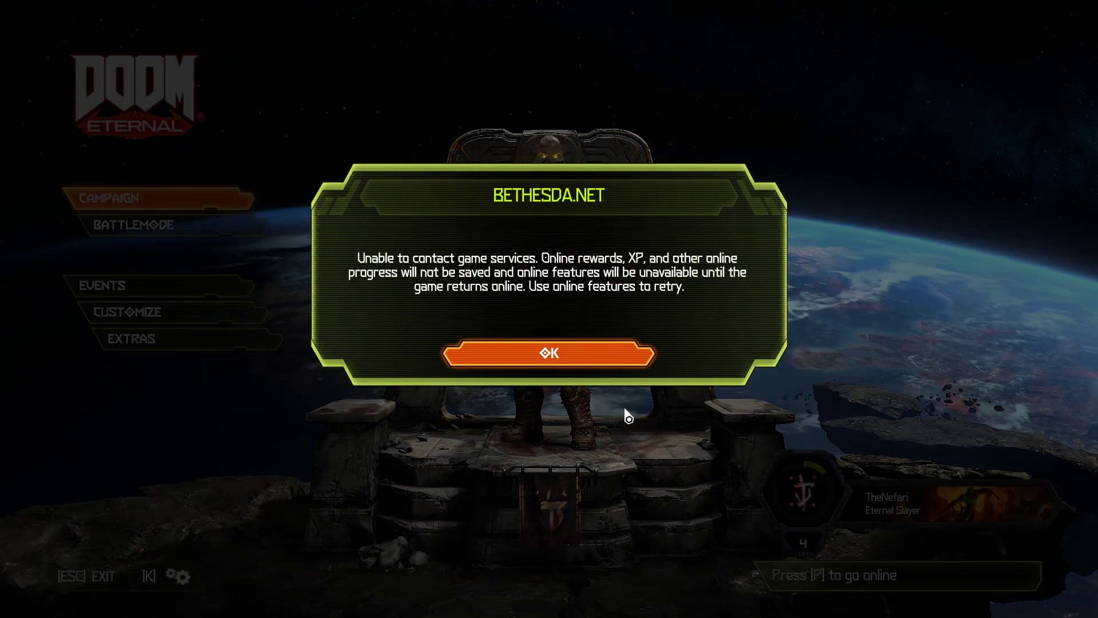
Retry going online with P six times, dismissing the Bethesda.net offline error each time.
{"action": "left_click", "coordinate": [532, 355]}
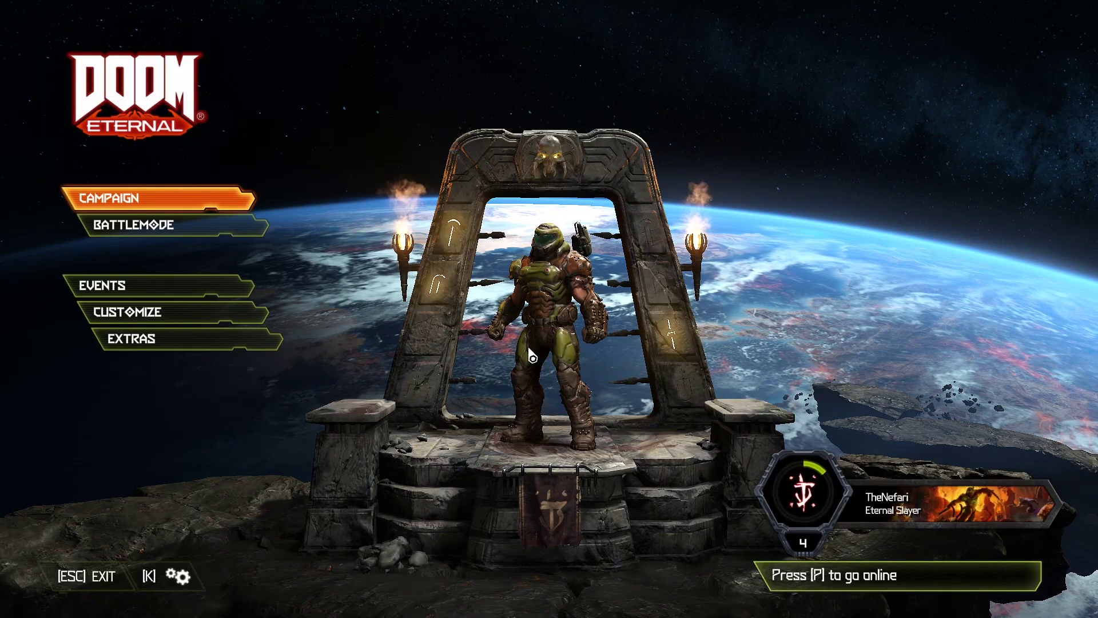
{"action": "key", "text": "p"}
{"action": "left_click", "coordinate": [530, 350]}
{"action": "key", "text": "p"}
{"action": "left_click", "coordinate": [529, 350]}
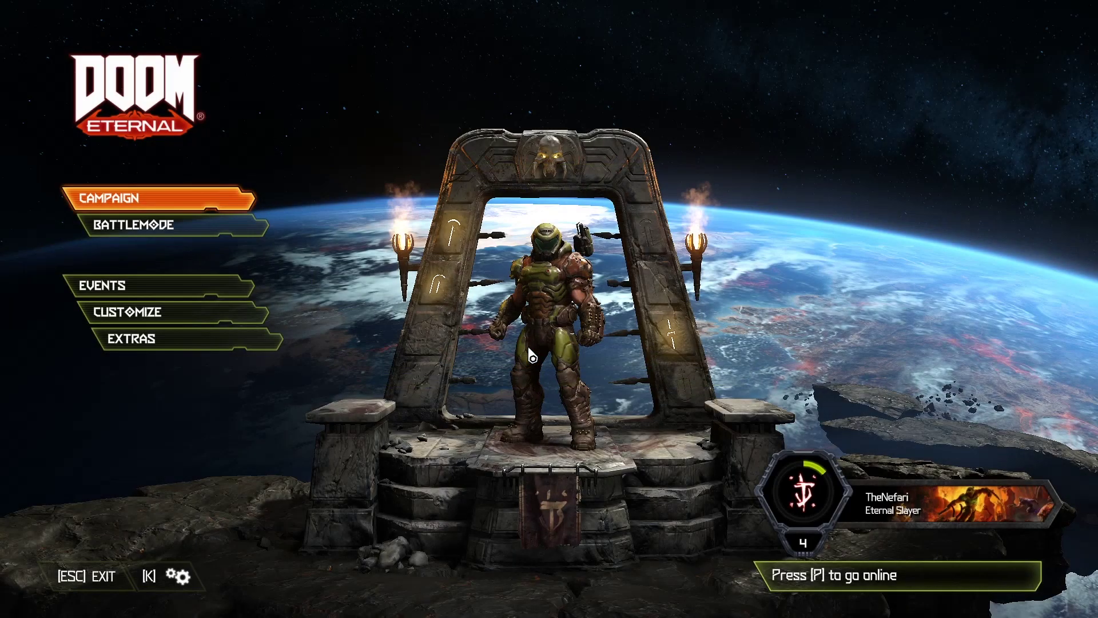
{"action": "key", "text": "p"}
{"action": "left_click", "coordinate": [529, 352]}
{"action": "key", "text": "p"}
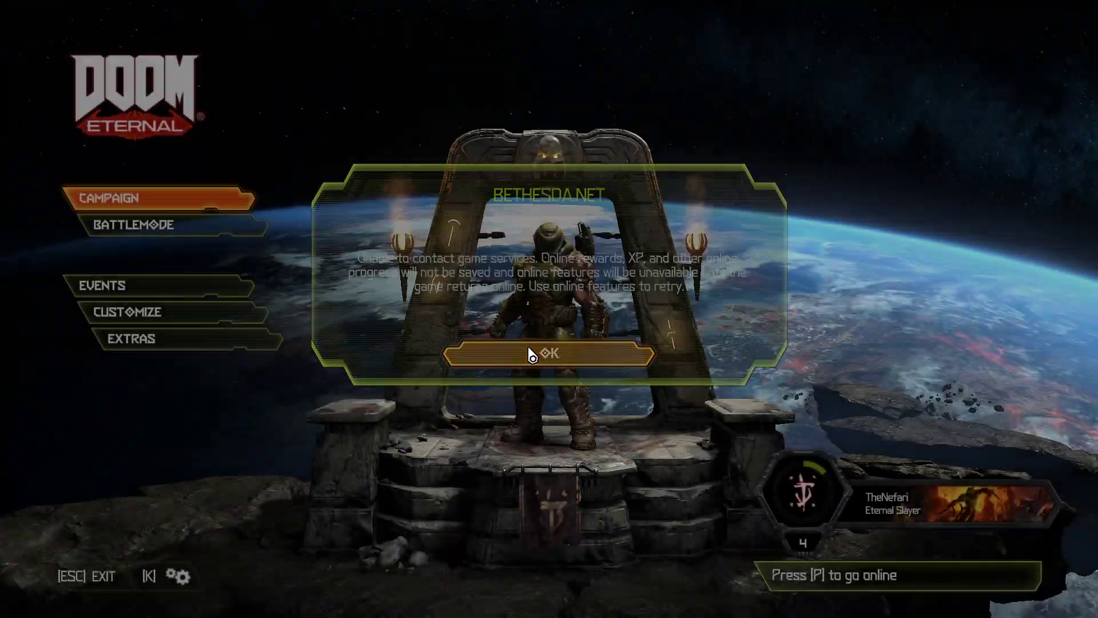
{"action": "left_click", "coordinate": [530, 352]}
{"action": "key", "text": "p"}
{"action": "left_click", "coordinate": [529, 352]}
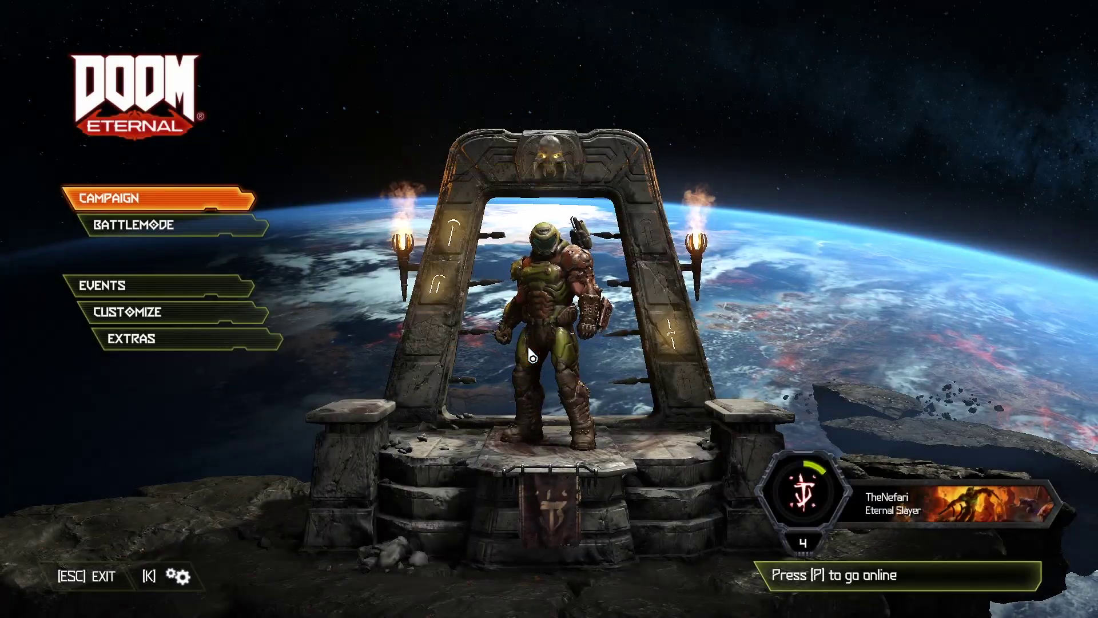
{"action": "key", "text": "p"}
{"action": "left_click", "coordinate": [530, 352]}
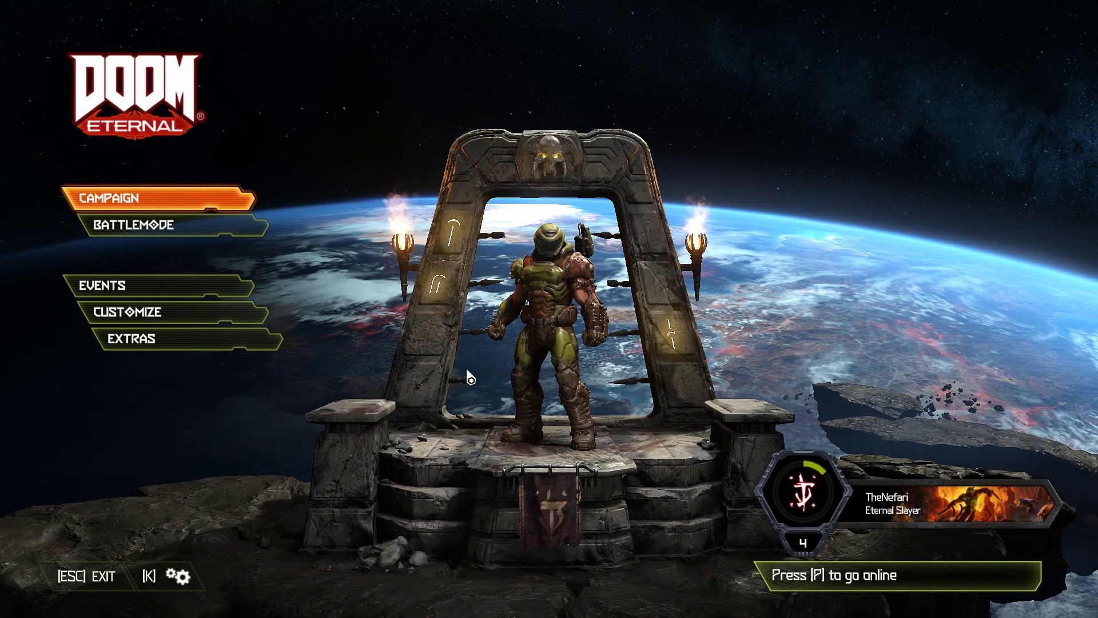
Leave the game and open Firewall & network protection from the Windows Security tray icon.
{"action": "key", "text": "alt+Tab"}
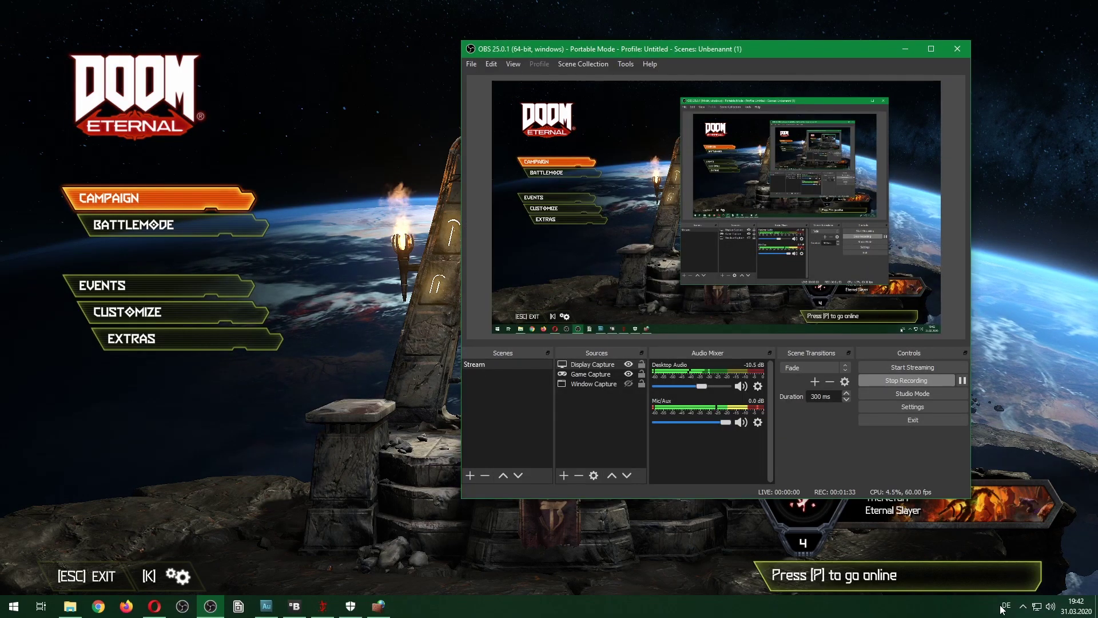
{"action": "left_click", "coordinate": [1025, 607]}
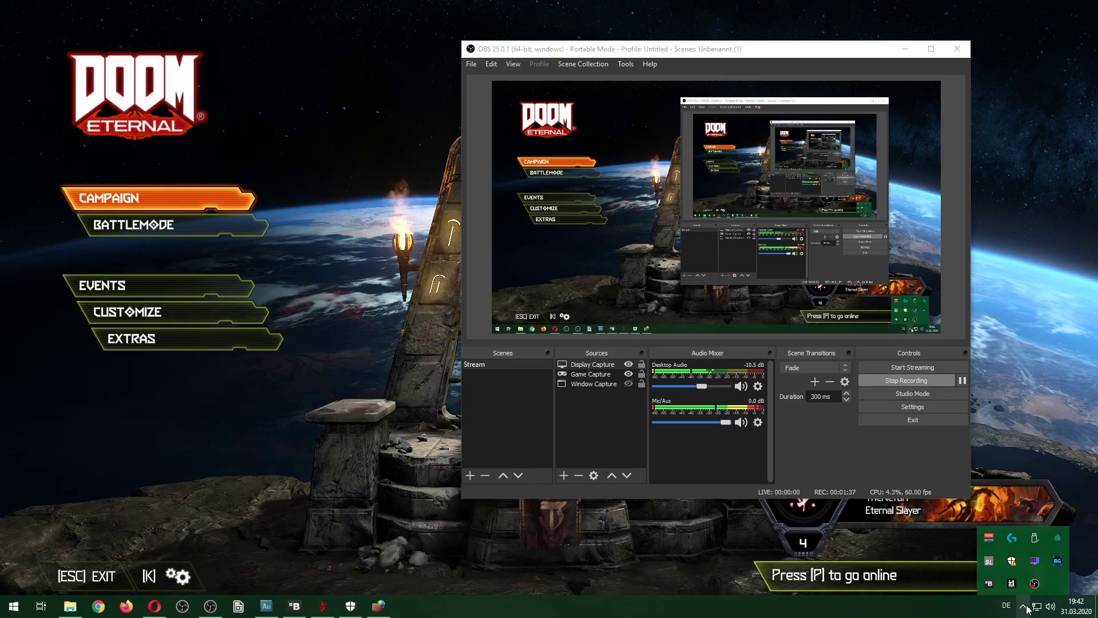
{"action": "right_click", "coordinate": [1013, 563]}
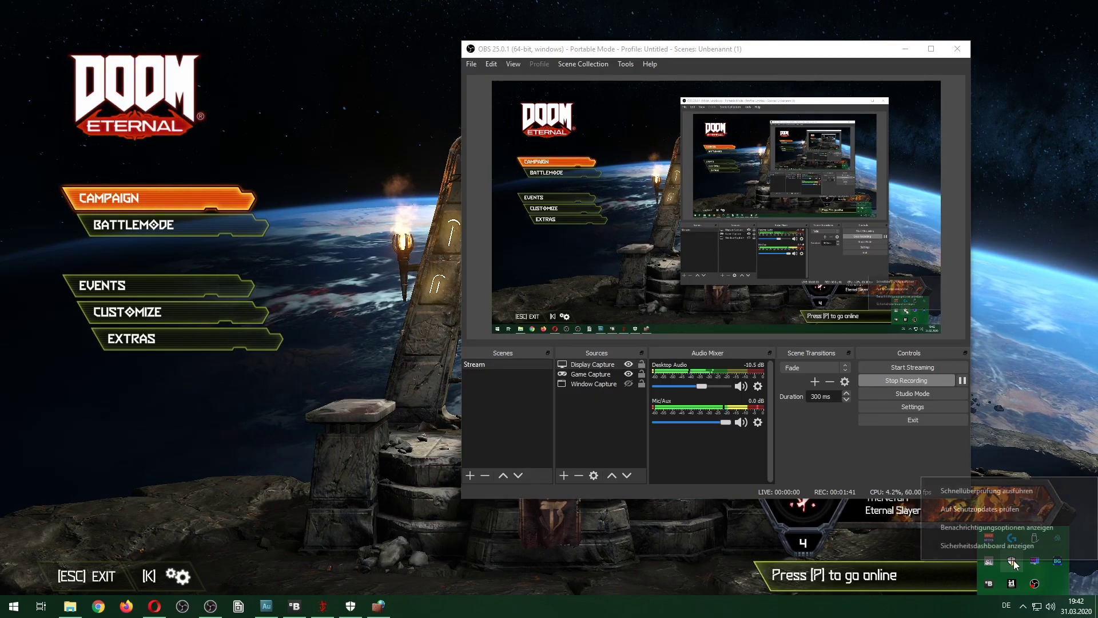
{"action": "left_click", "coordinate": [987, 545]}
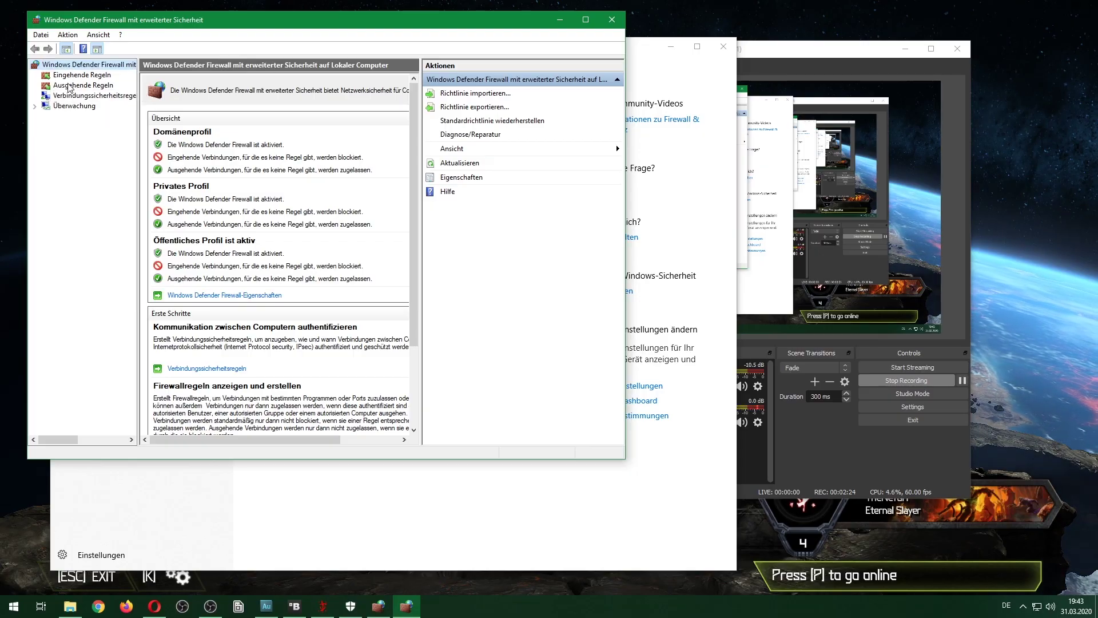
List the Outbound Rules and start a new Program-type outbound rule.
{"action": "left_click", "coordinate": [68, 87]}
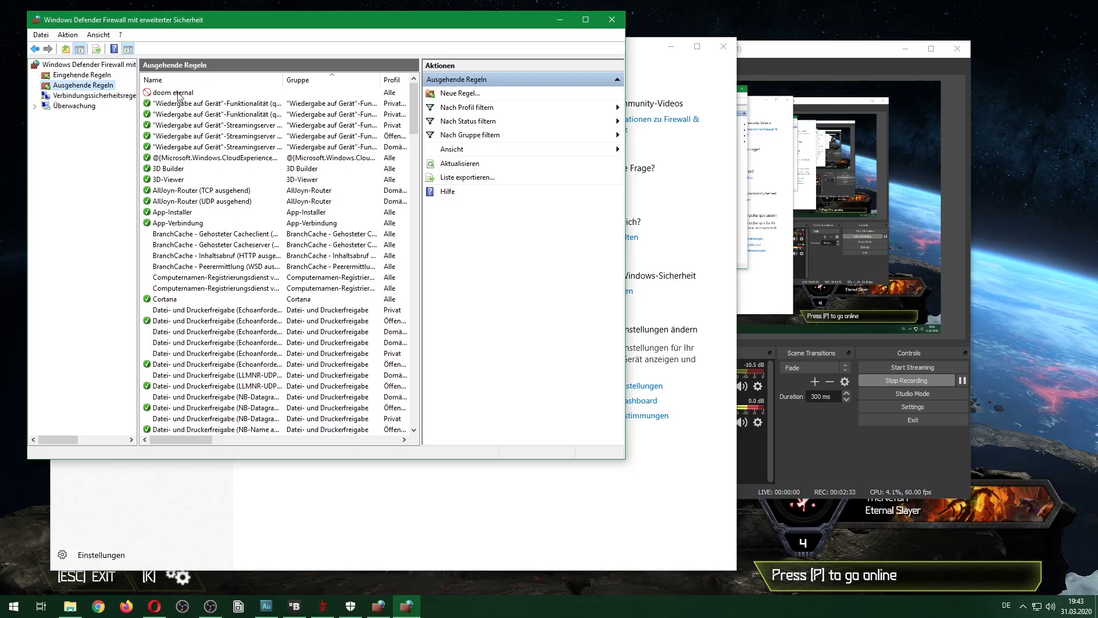
{"action": "left_click", "coordinate": [160, 95]}
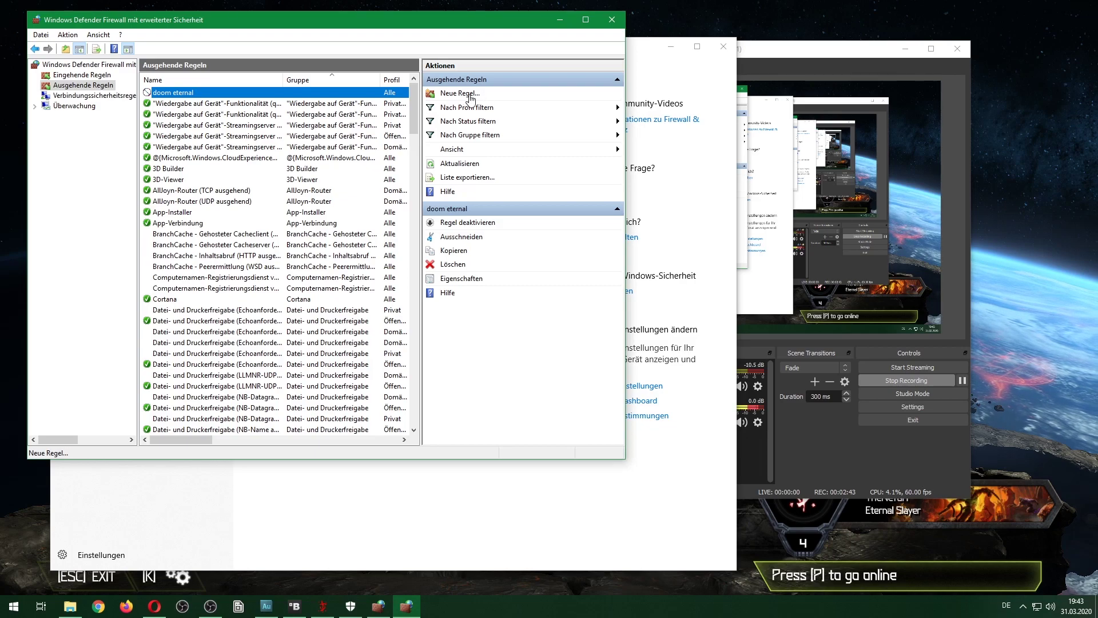
{"action": "left_click", "coordinate": [464, 94]}
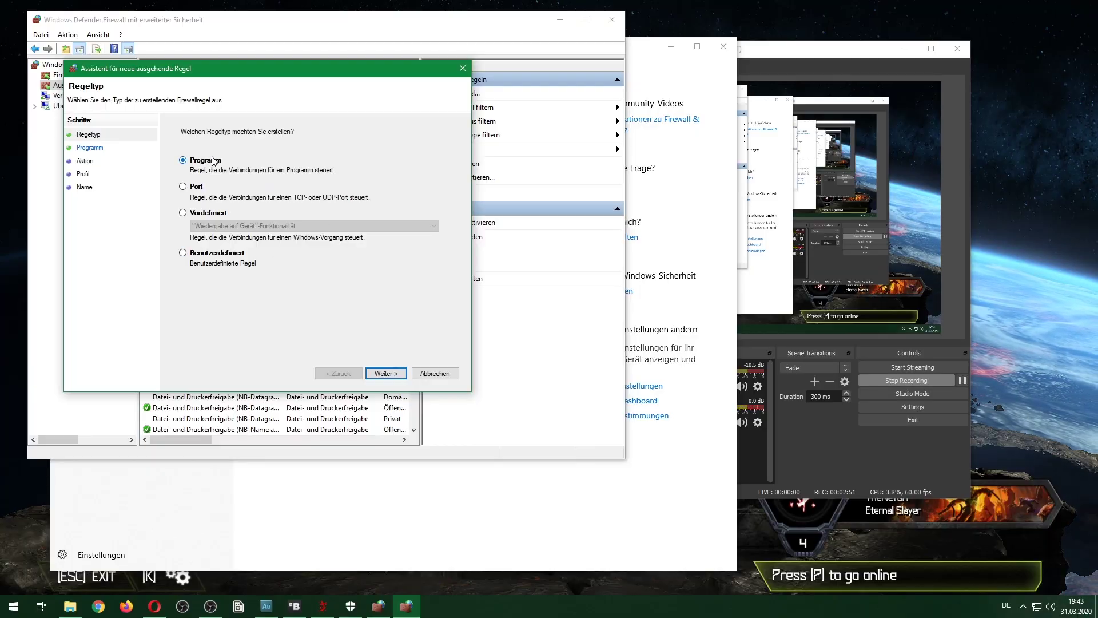
Point the rule at F:\Bethesda.net Launcher\games\Doom Eternal\DOOMEternalx64vk.exe.
{"action": "left_click", "coordinate": [385, 373]}
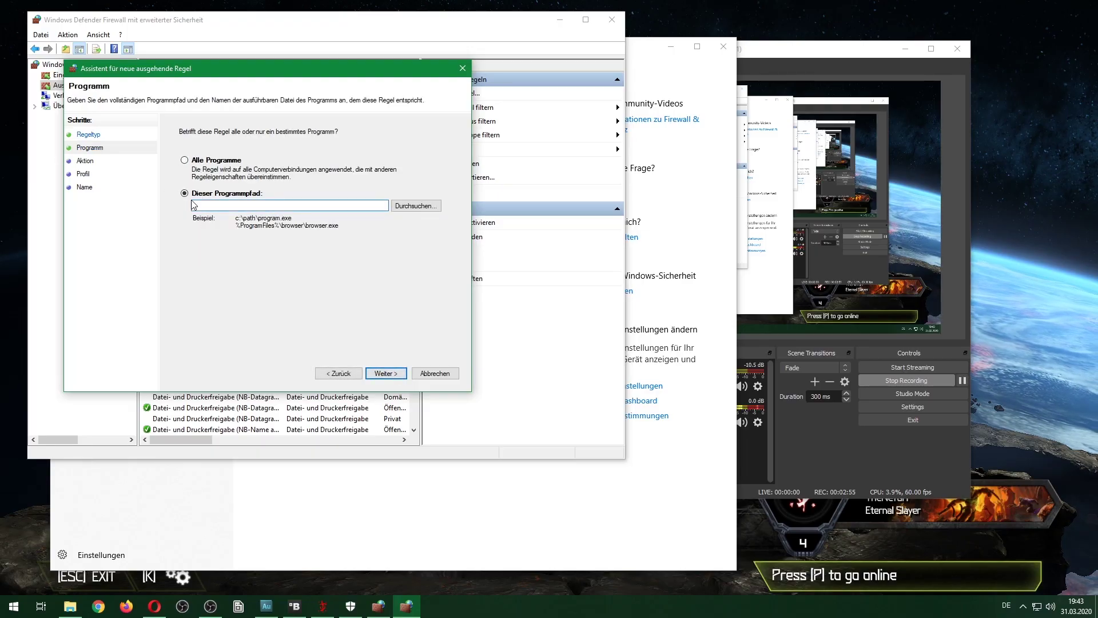
{"action": "left_click", "coordinate": [415, 206]}
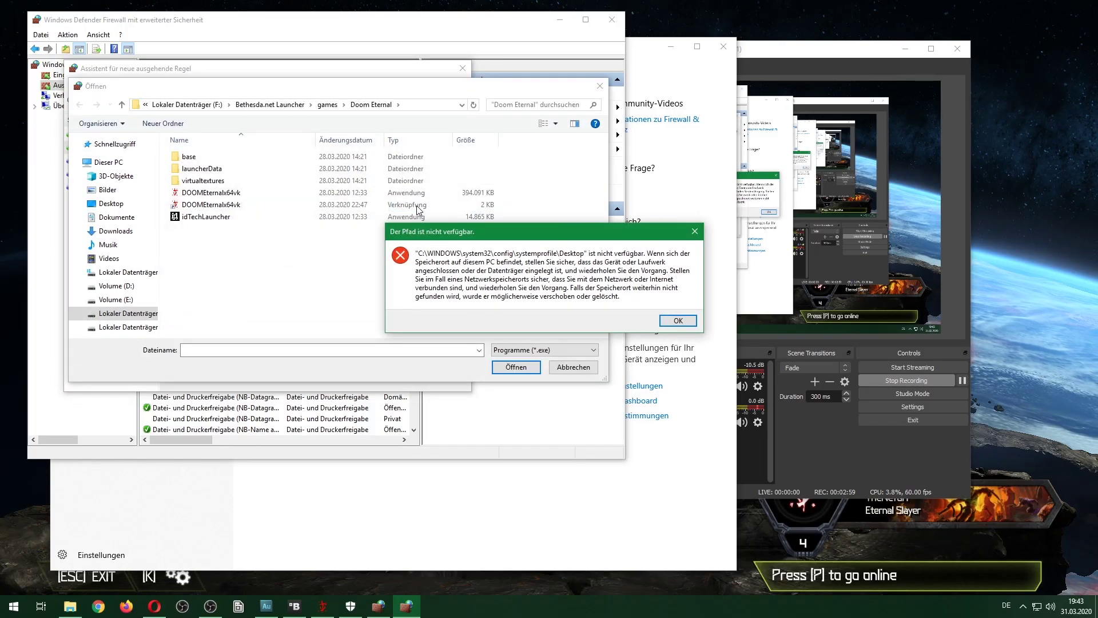
{"action": "left_click", "coordinate": [677, 321]}
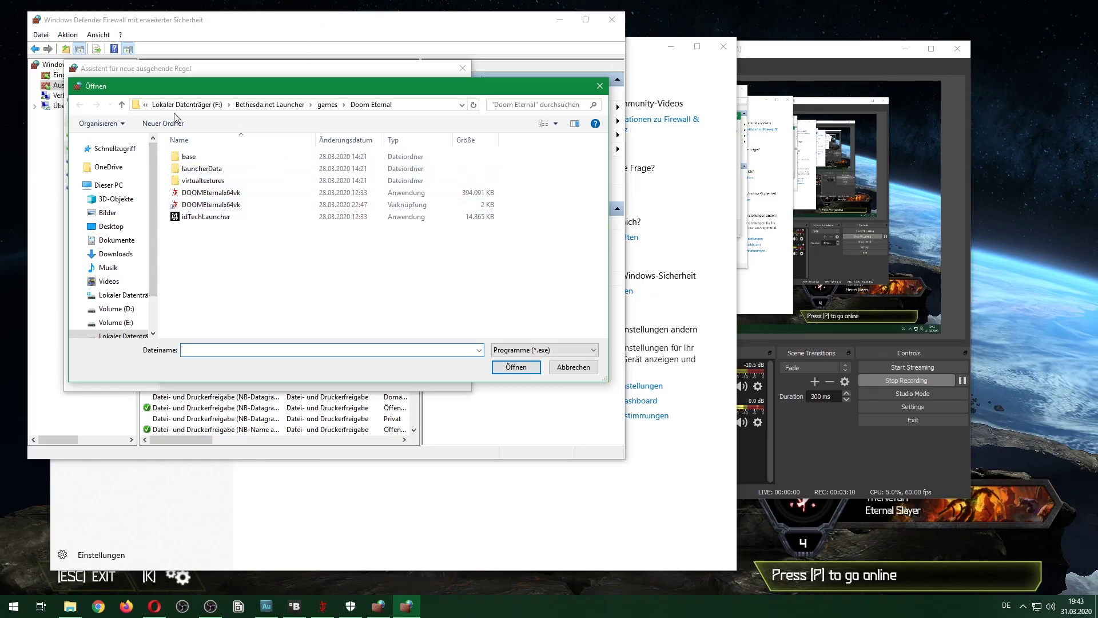
{"action": "left_click", "coordinate": [213, 198]}
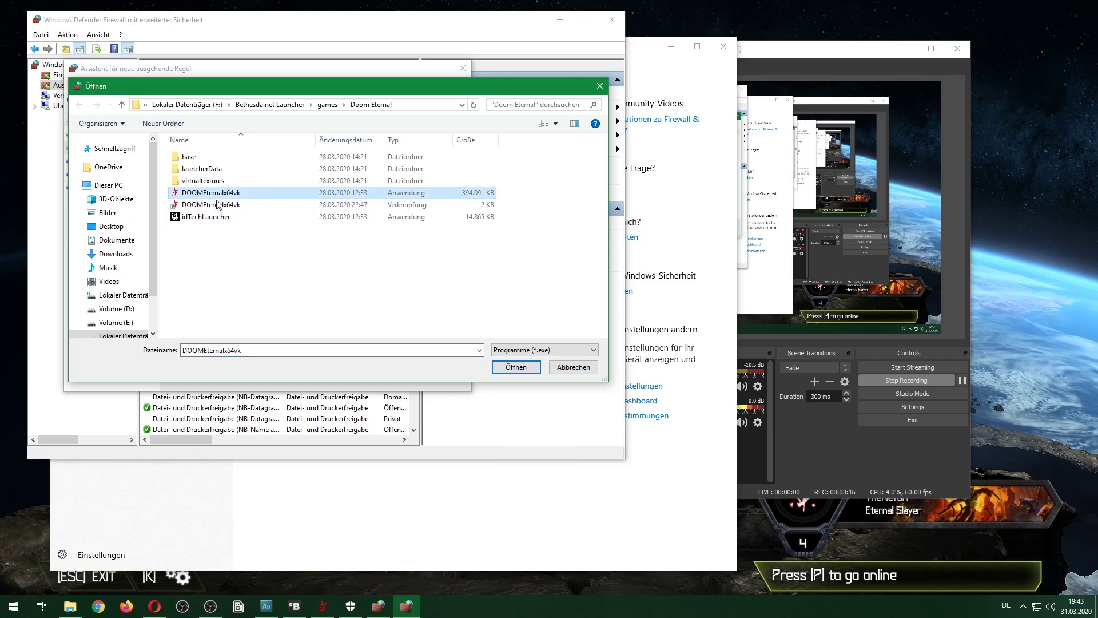
{"action": "left_click", "coordinate": [517, 367]}
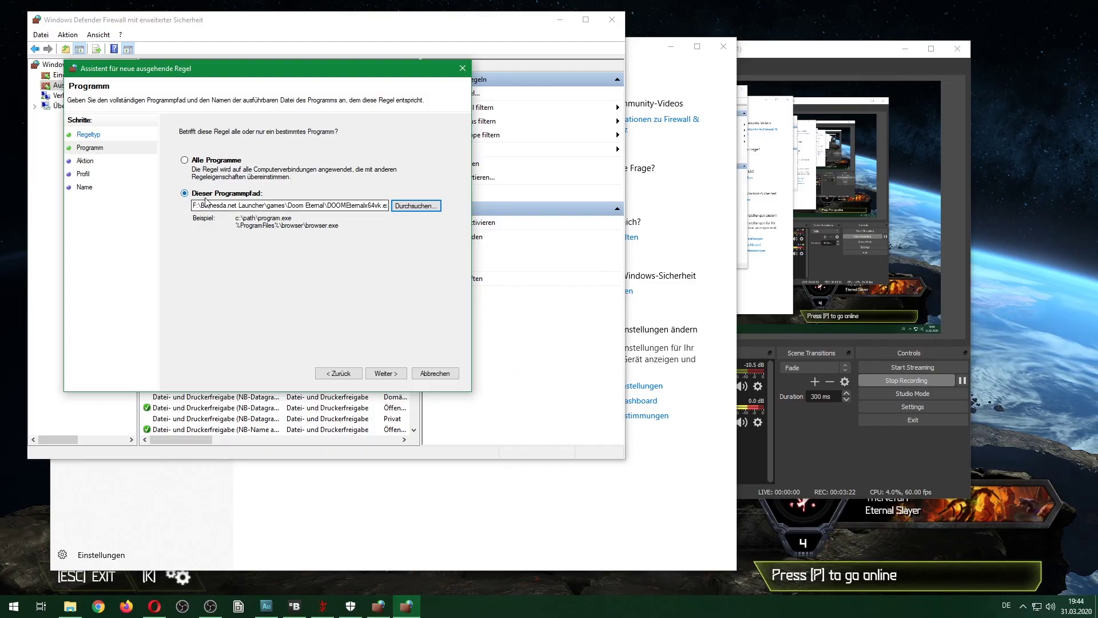
Block the connection on all profiles and finish the rule named 'asd'.
{"action": "left_click", "coordinate": [392, 375]}
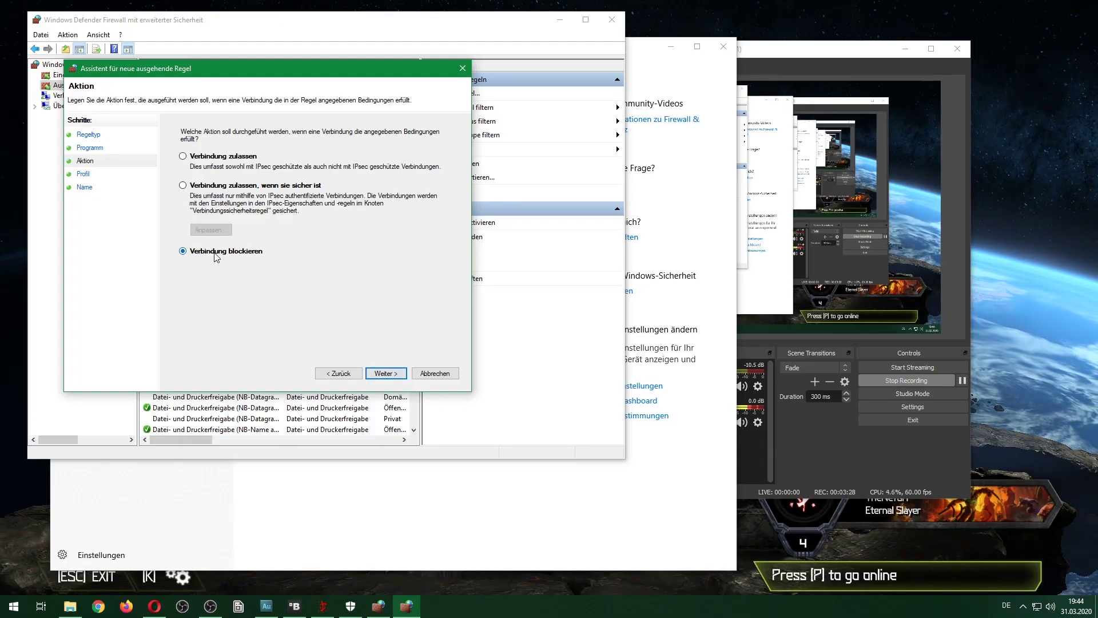
{"action": "left_click", "coordinate": [380, 374]}
{"action": "left_click", "coordinate": [380, 374]}
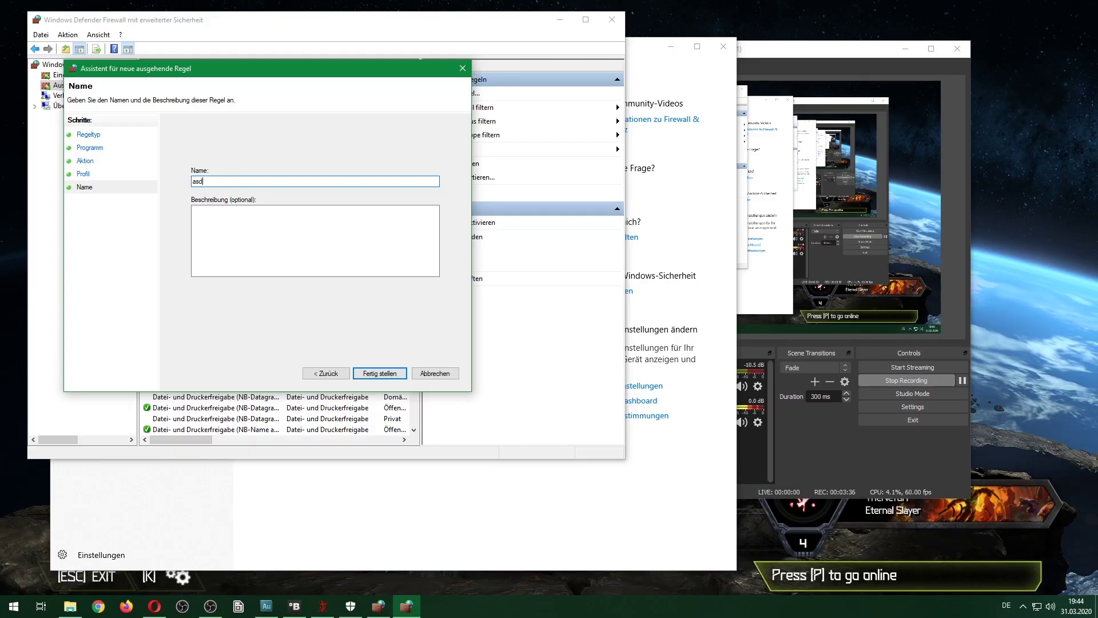
{"action": "left_click", "coordinate": [379, 373]}
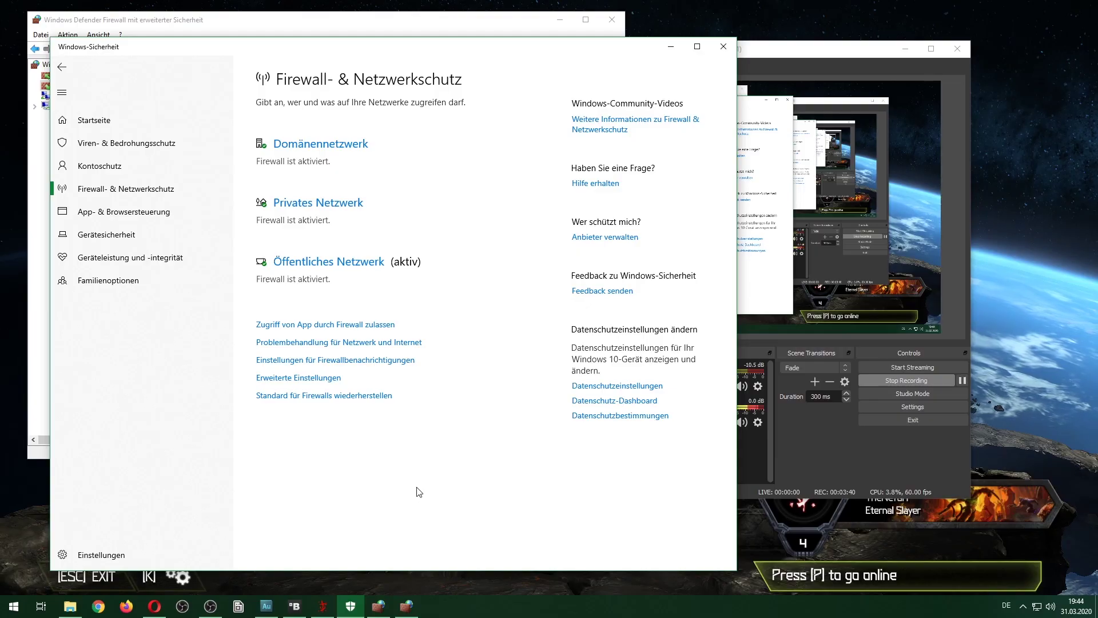
Change the asd rule's action to Verbindung zulassen (allow the connection).
{"action": "left_click", "coordinate": [416, 609]}
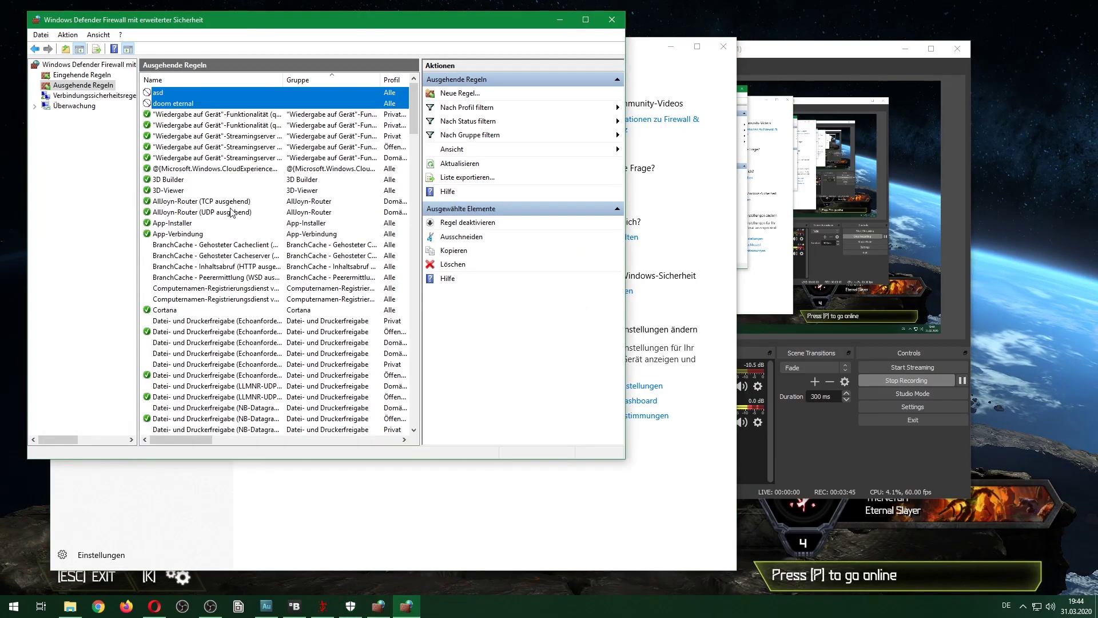
{"action": "left_click", "coordinate": [195, 108]}
{"action": "left_click", "coordinate": [165, 93]}
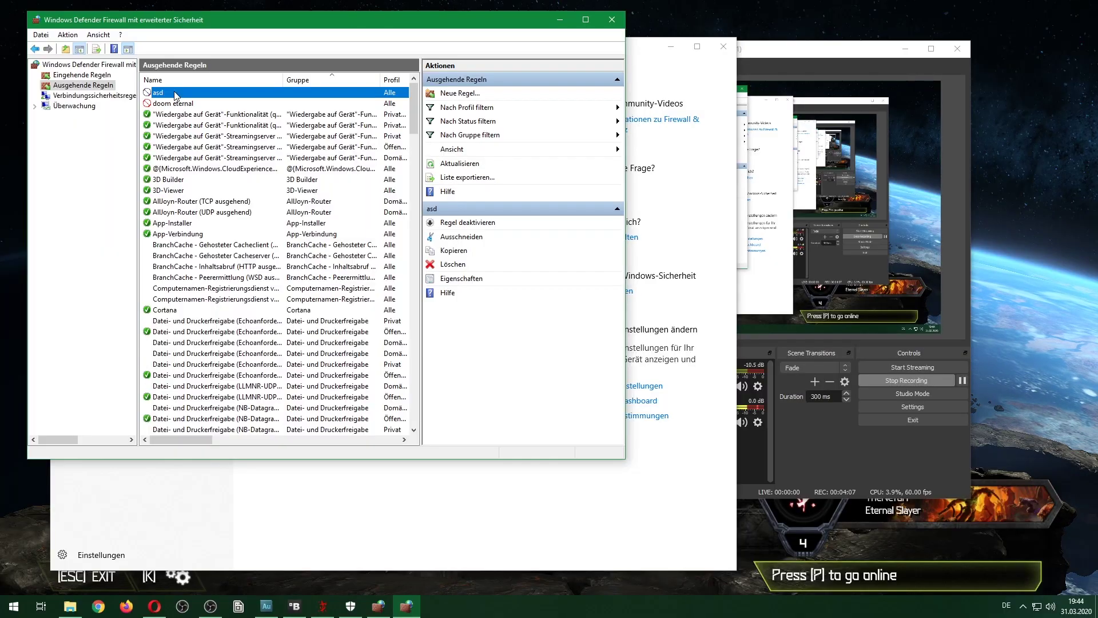
{"action": "right_click", "coordinate": [176, 96]}
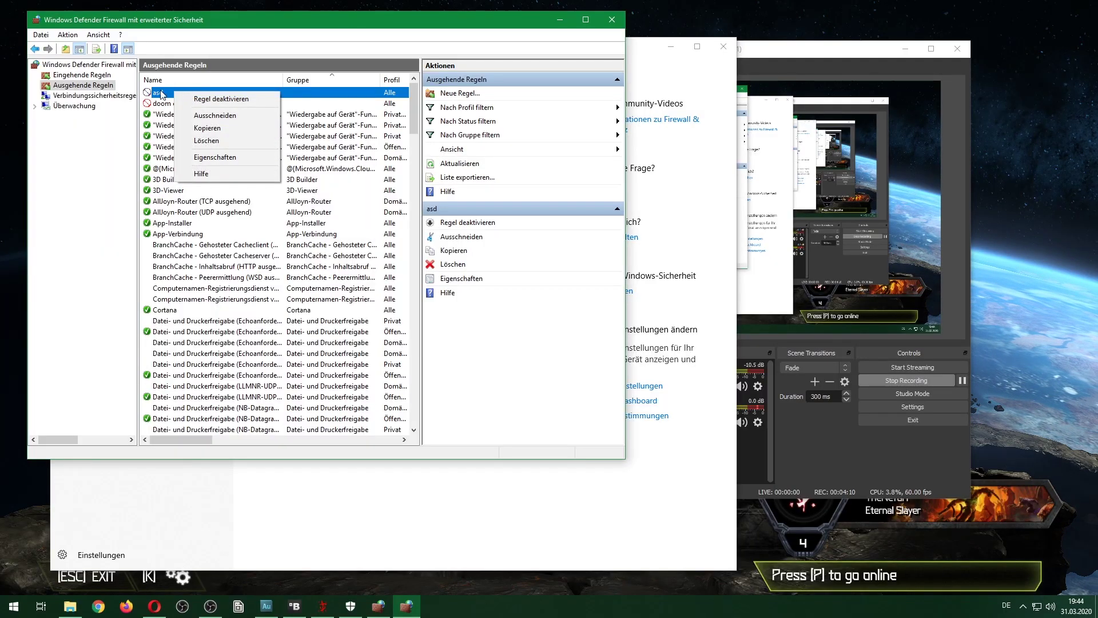
{"action": "left_click", "coordinate": [226, 157]}
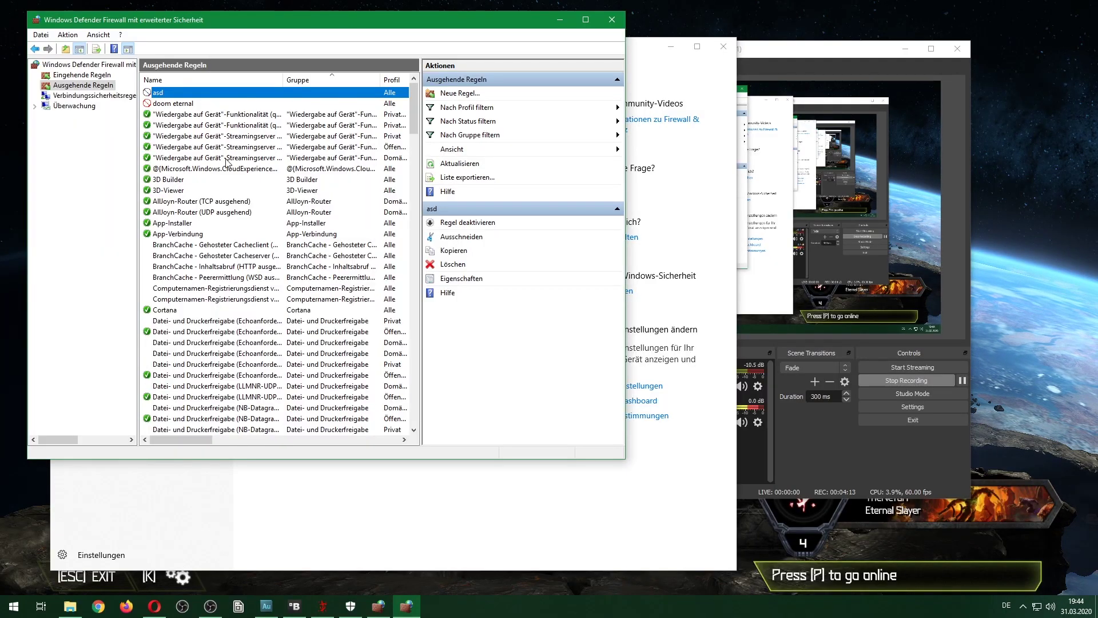
{"action": "double_click", "coordinate": [197, 92]}
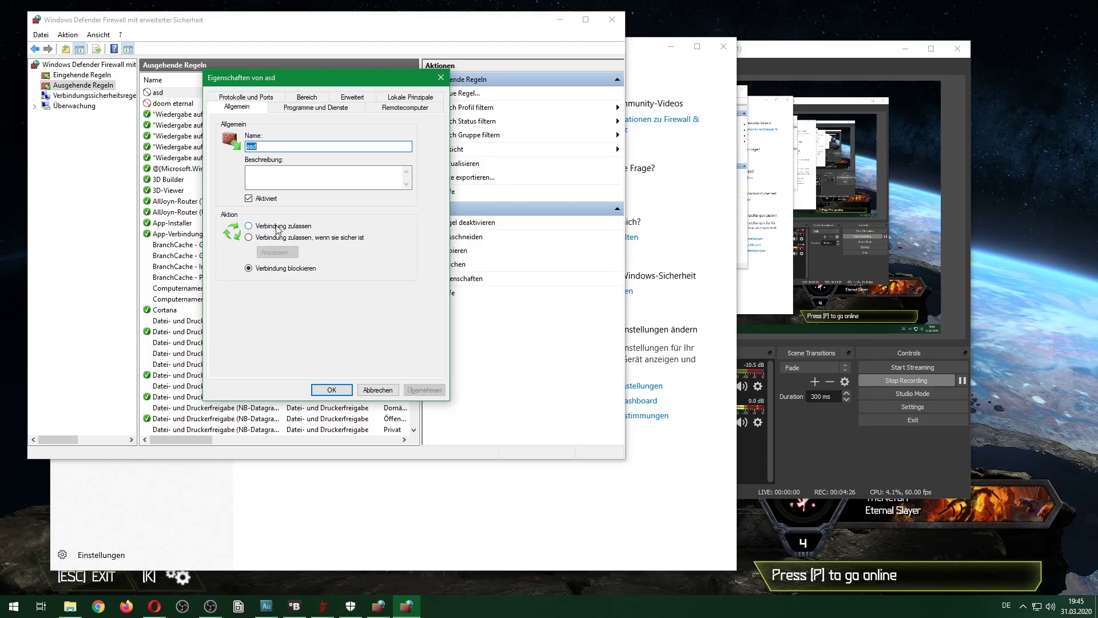
{"action": "left_click", "coordinate": [277, 228]}
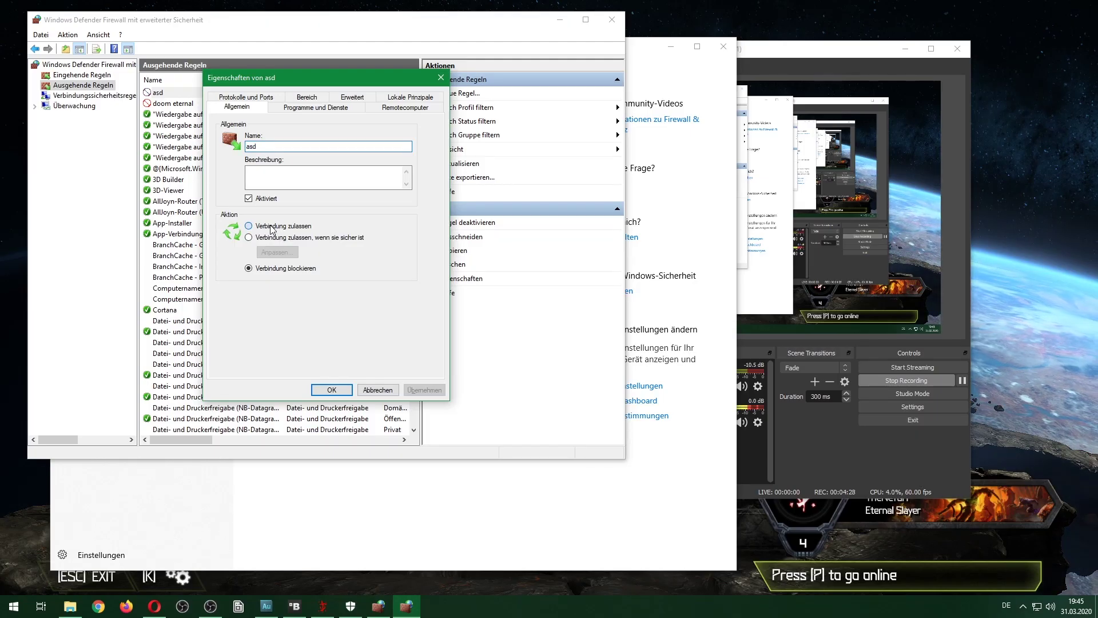
{"action": "left_click", "coordinate": [343, 391]}
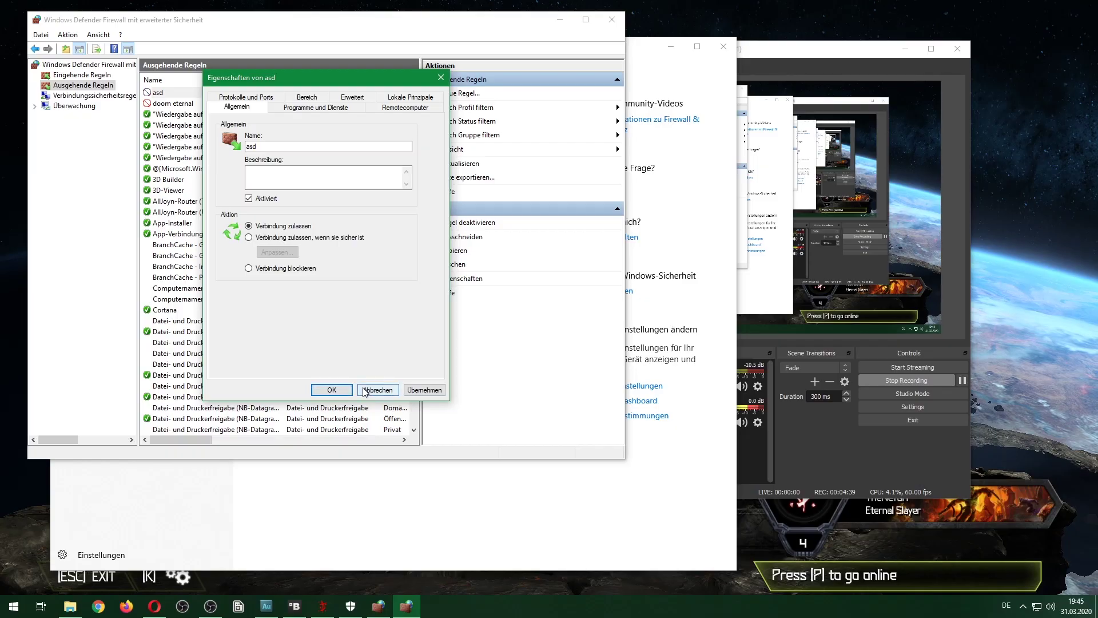
Delete the asd rule, confirming with Ja.
{"action": "left_click", "coordinate": [164, 93]}
{"action": "key", "text": "Delete"}
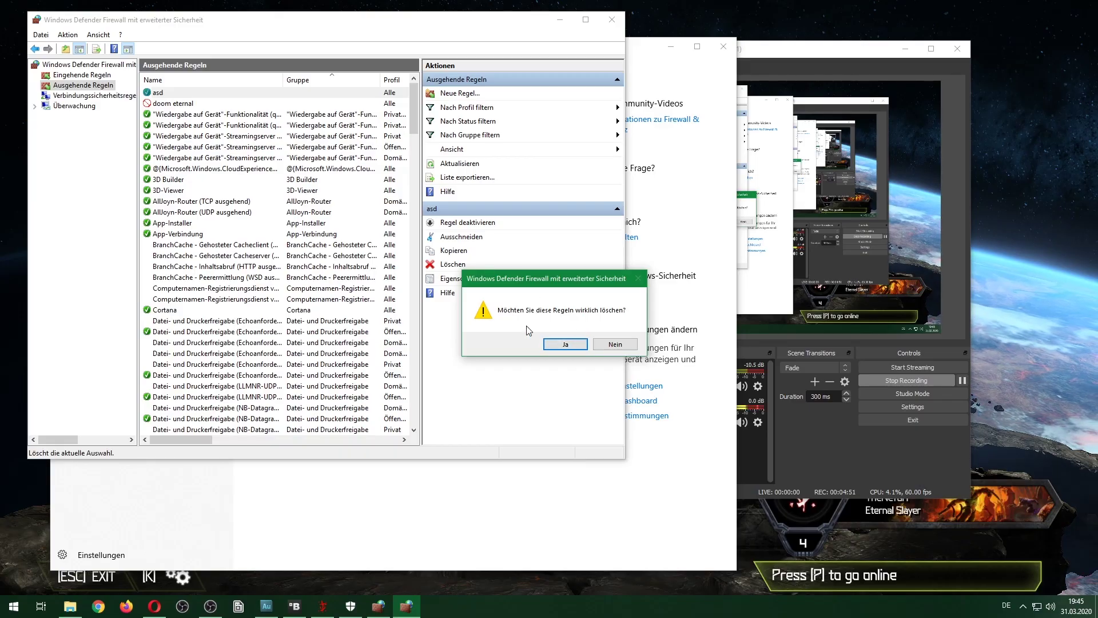
{"action": "left_click", "coordinate": [612, 344]}
{"action": "left_click", "coordinate": [452, 265]}
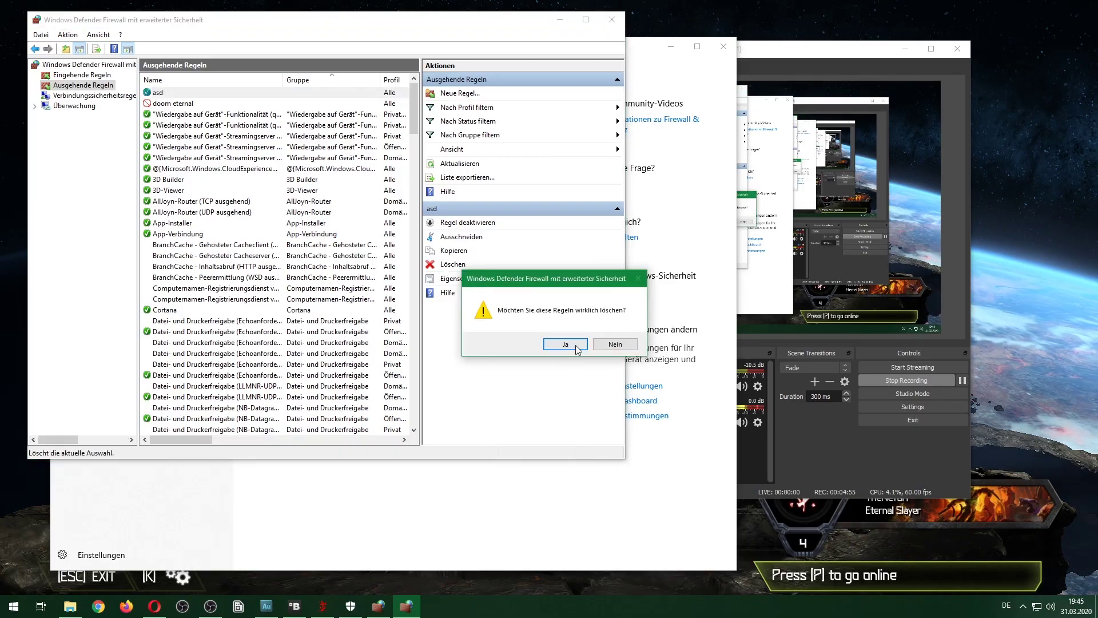
{"action": "left_click", "coordinate": [575, 345]}
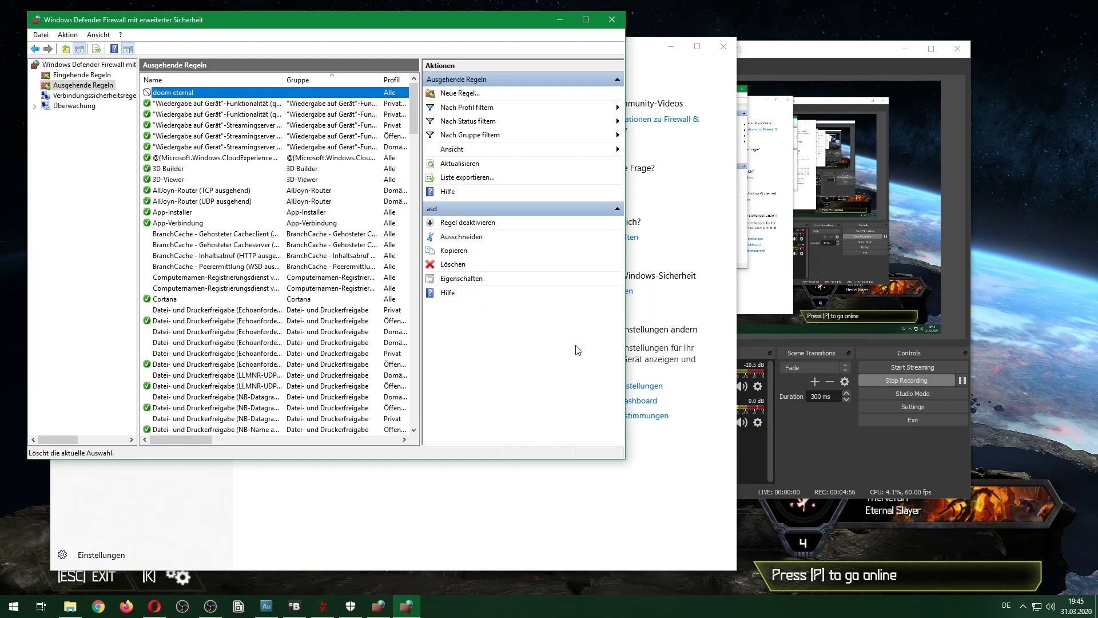
Confirm the doom eternal rule's properties with OK and return to DOOM Eternal.
{"action": "double_click", "coordinate": [186, 92]}
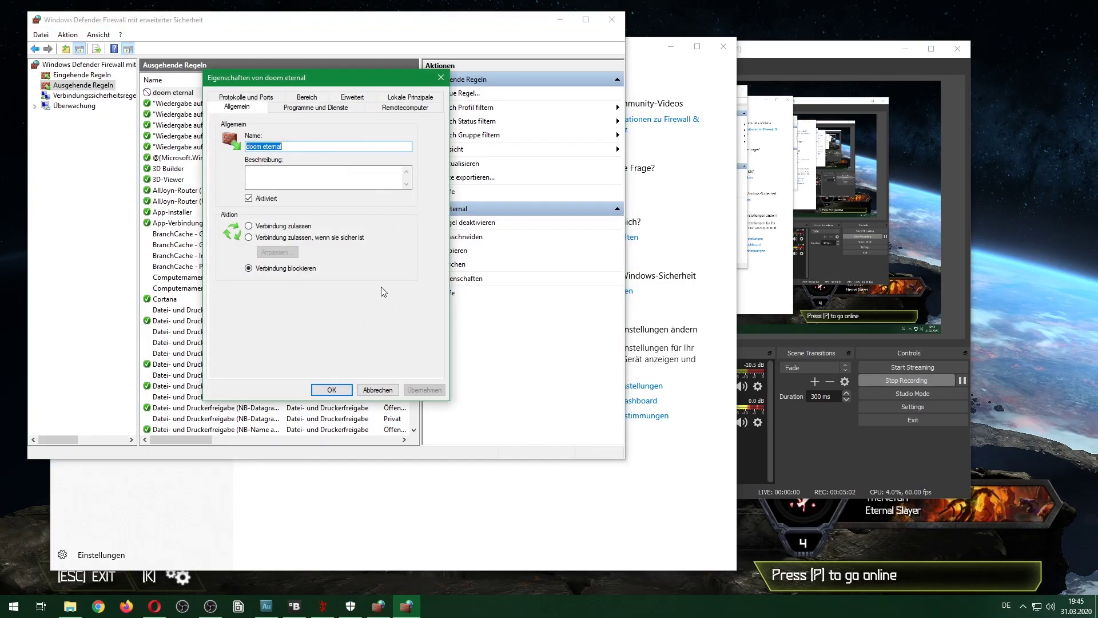
{"action": "left_click", "coordinate": [332, 389]}
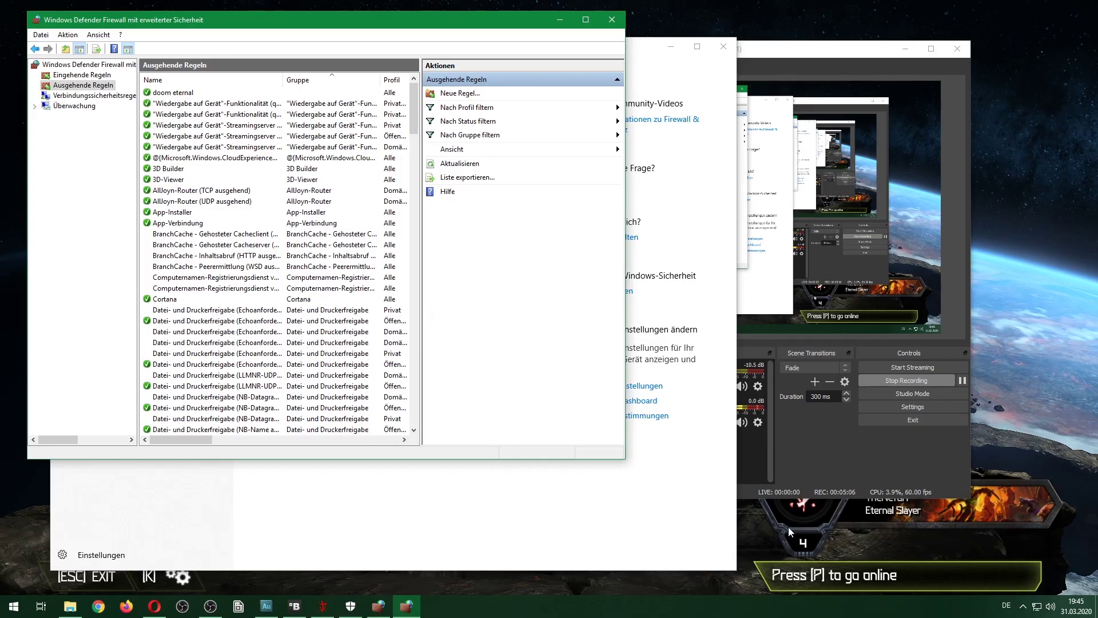
{"action": "left_click", "coordinate": [633, 584]}
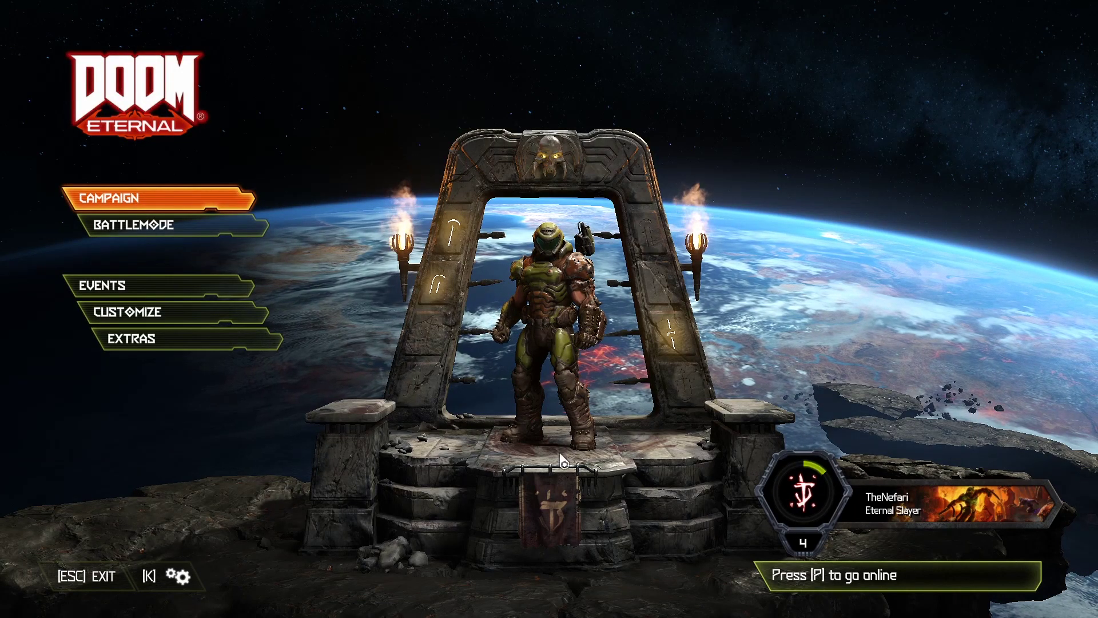
Try going online in DOOM Eternal and dismiss the connection error.
{"action": "key", "text": "alt+Tab"}
{"action": "left_click", "coordinate": [322, 606]}
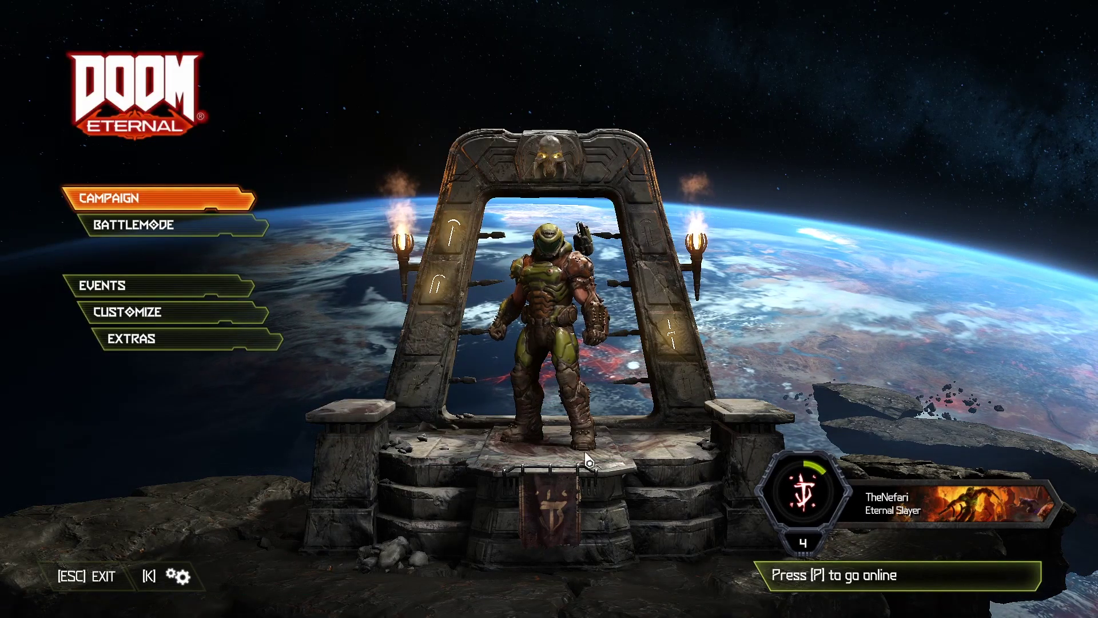
{"action": "key", "text": "p"}
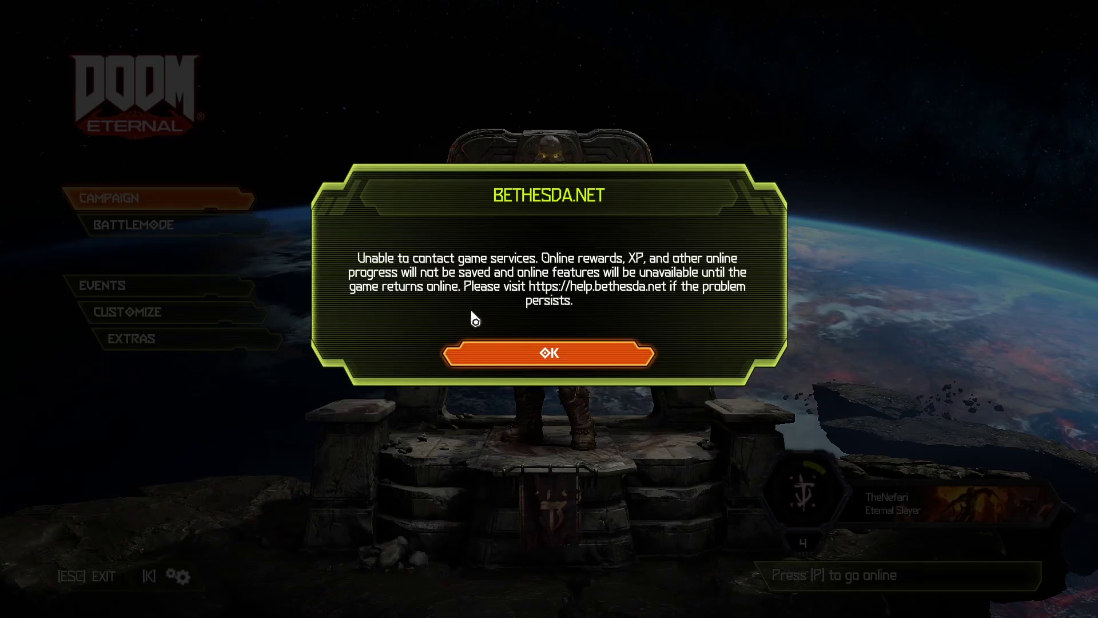
{"action": "left_click", "coordinate": [477, 361]}
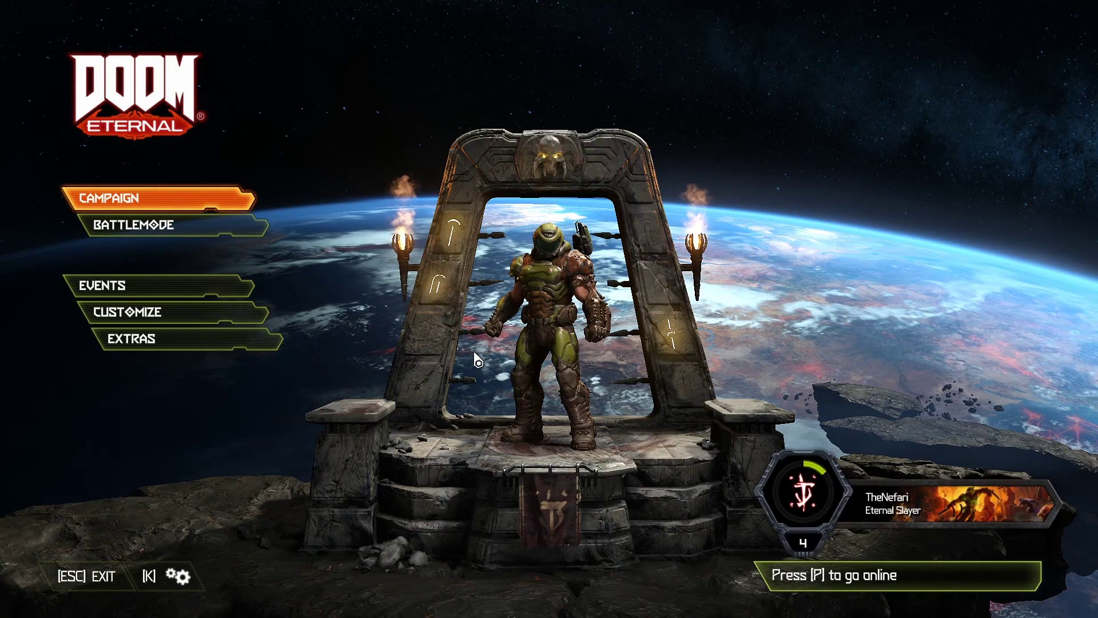
Set the doom eternal rule to Verbindung blockieren, apply it, and return to the game.
{"action": "key", "text": "alt+Tab"}
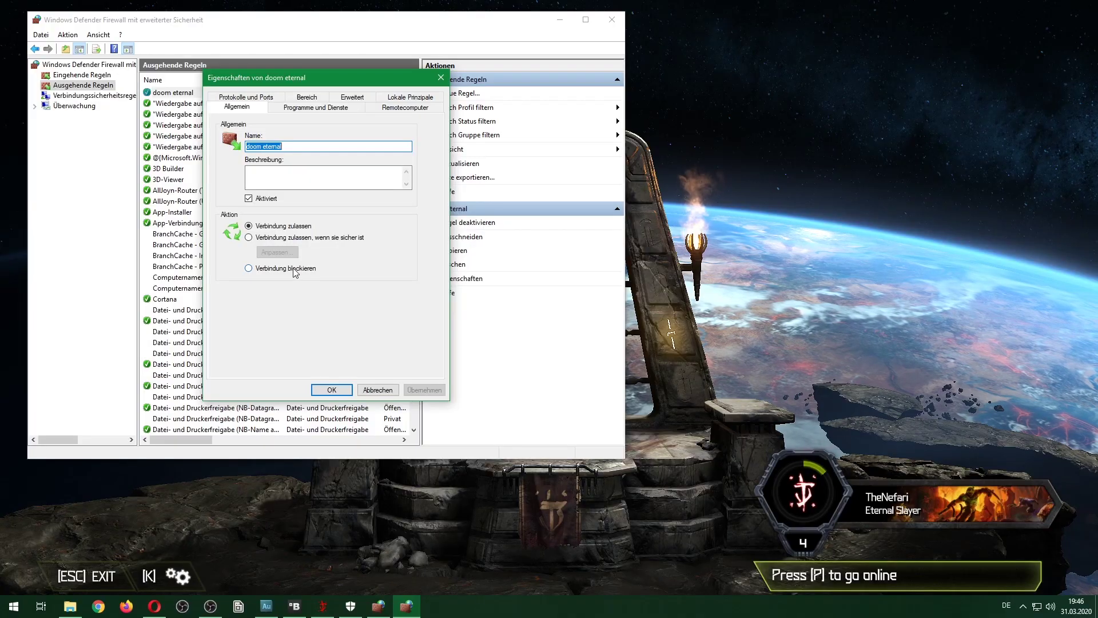
{"action": "left_click", "coordinate": [294, 269]}
{"action": "left_click", "coordinate": [333, 387]}
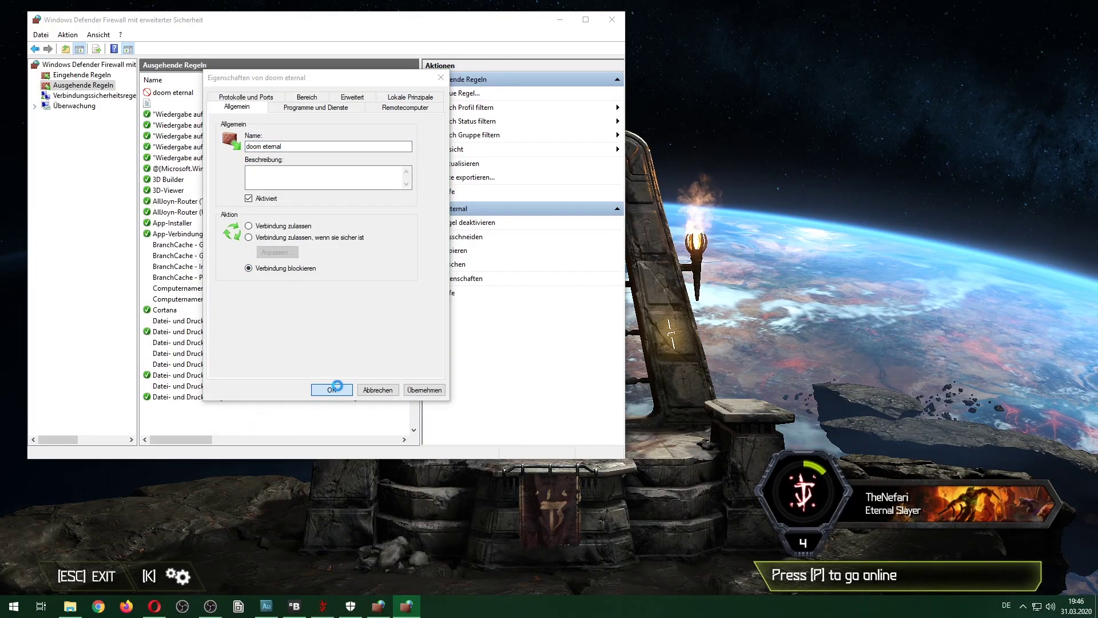
{"action": "key", "text": "alt+Tab"}
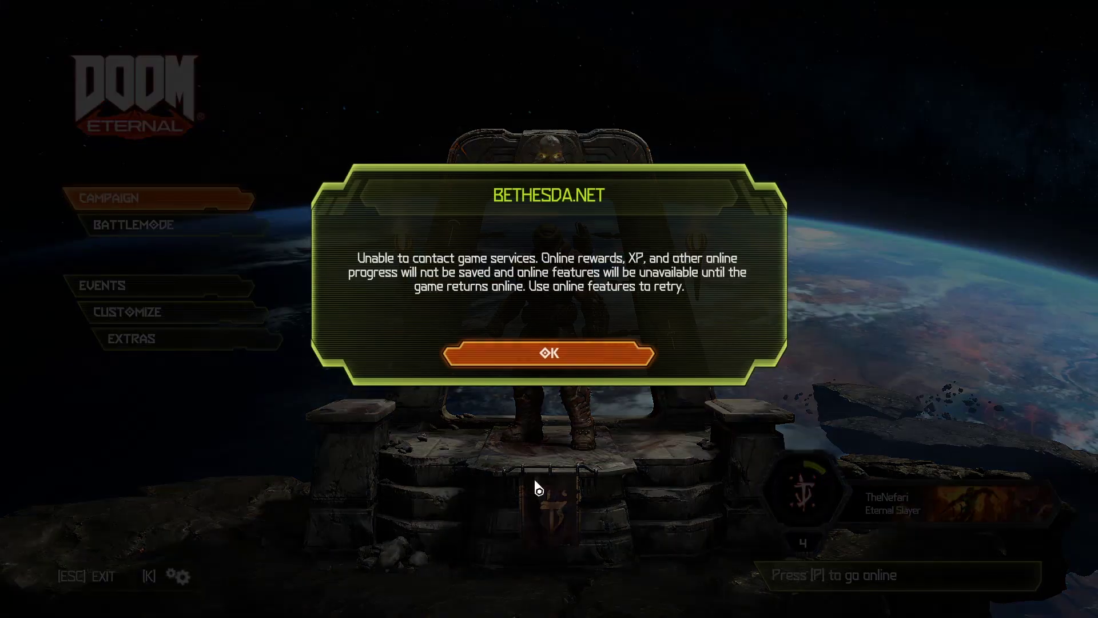
Click OK on the BETHESDA.NET offline dialog twice to reach the main menu.
{"action": "left_click", "coordinate": [540, 378]}
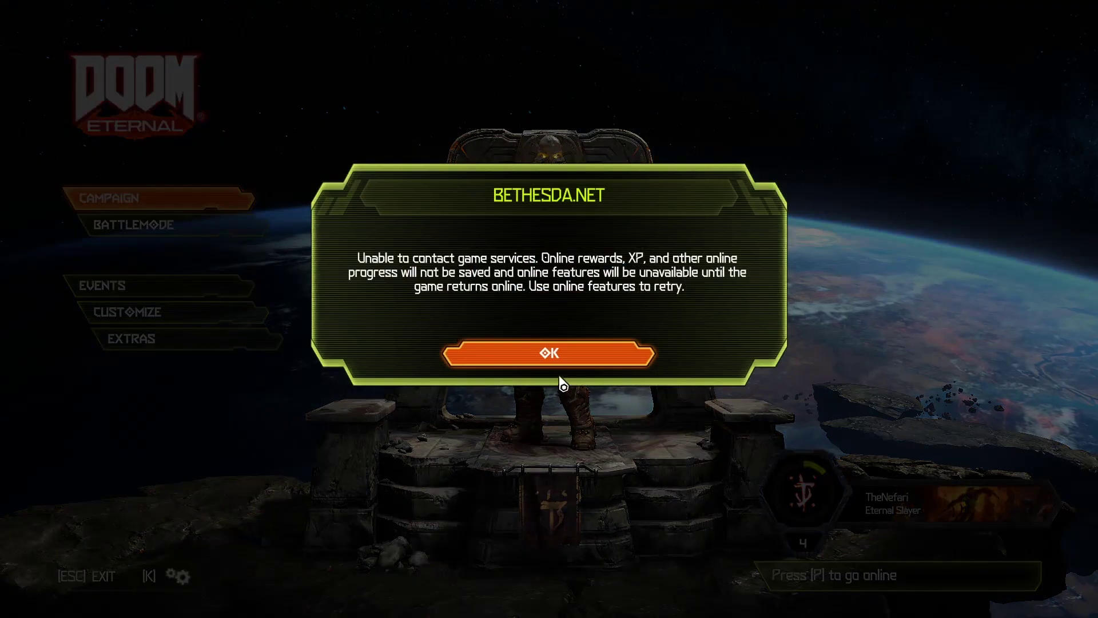
{"action": "left_click", "coordinate": [560, 377]}
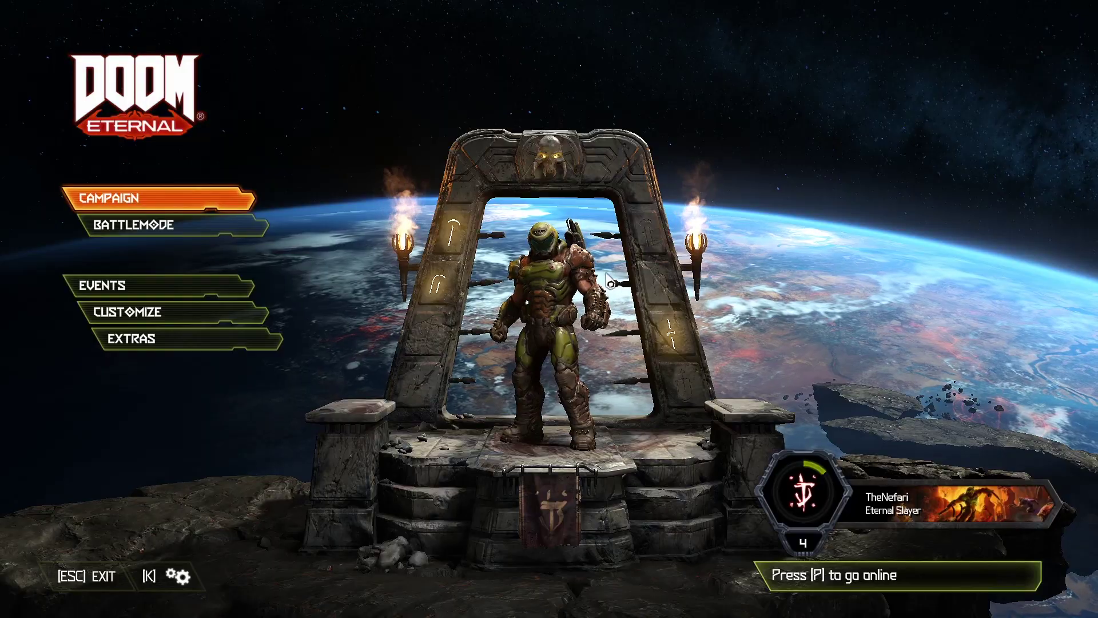